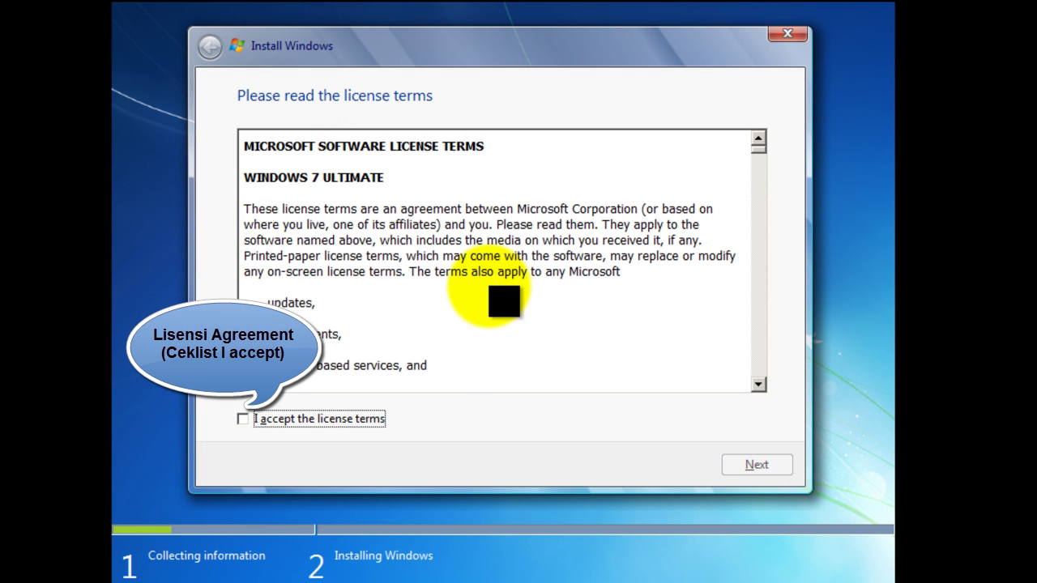
Accept the Windows 7 Ultimate license terms and choose the Custom (advanced) installation type.
{"action": "left_click", "coordinate": [355, 422]}
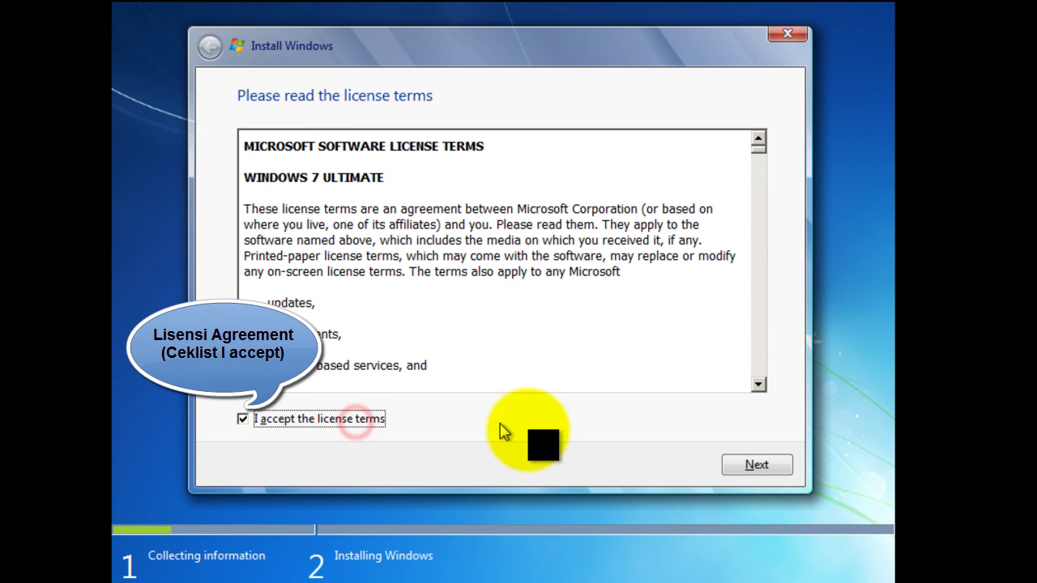
{"action": "left_click", "coordinate": [763, 461]}
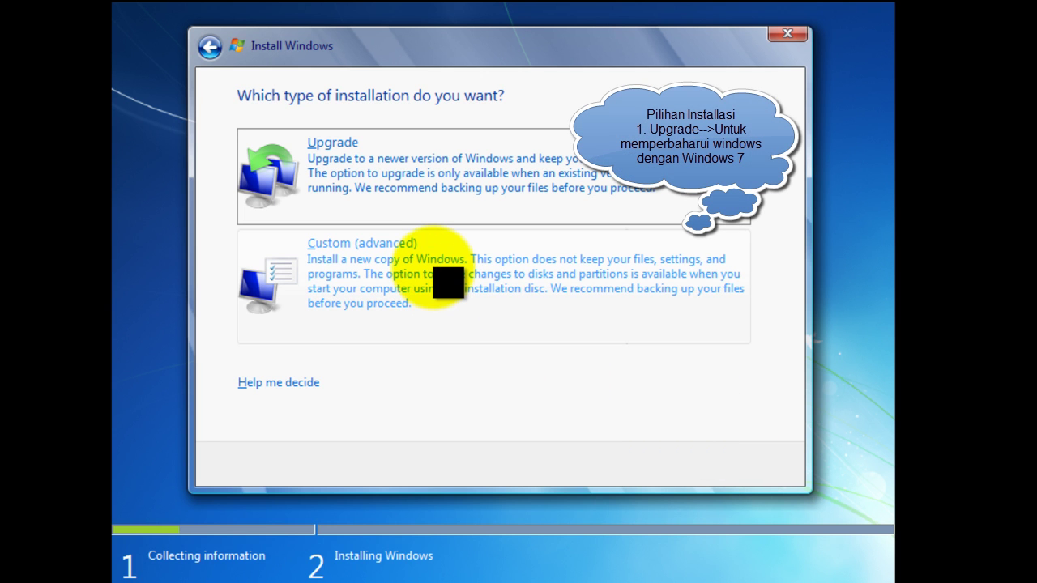
{"action": "left_click", "coordinate": [435, 267]}
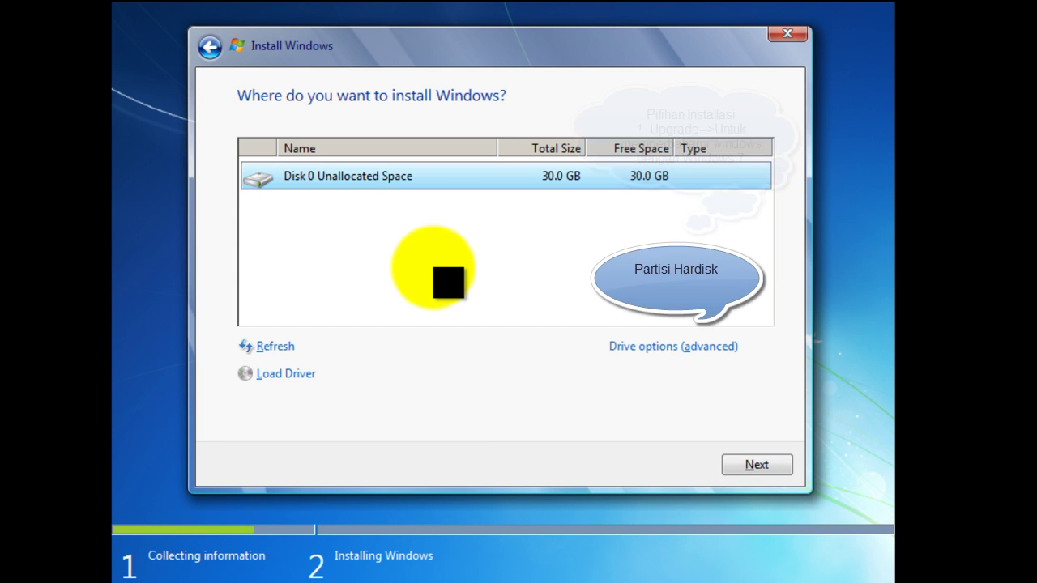
Create a 30720 MB partition from the Disk 0 unallocated space, allowing additional system partitions, and start installing to Disk 0 Partition 2.
{"action": "left_click", "coordinate": [620, 350]}
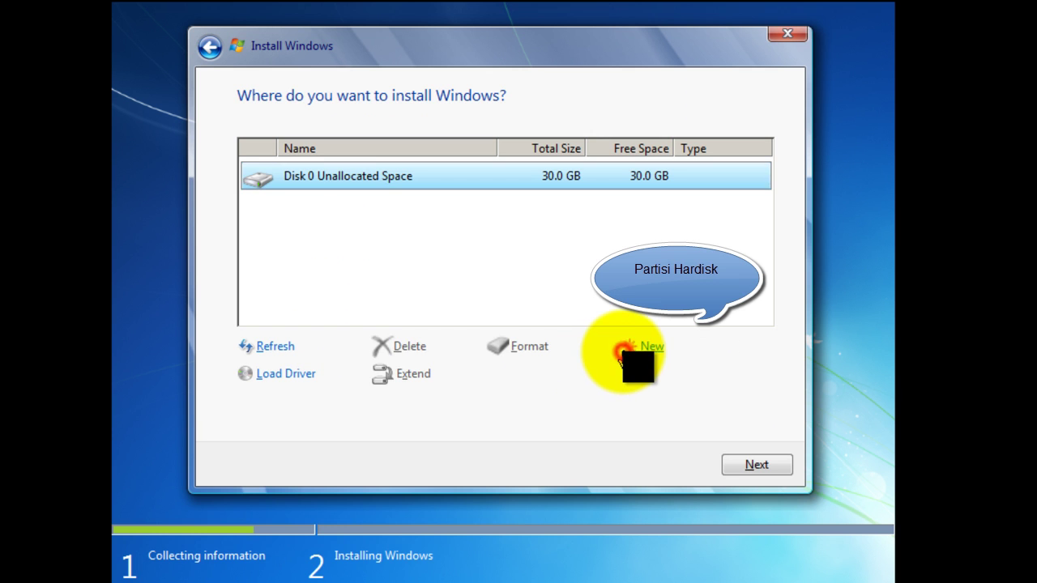
{"action": "left_click", "coordinate": [648, 347]}
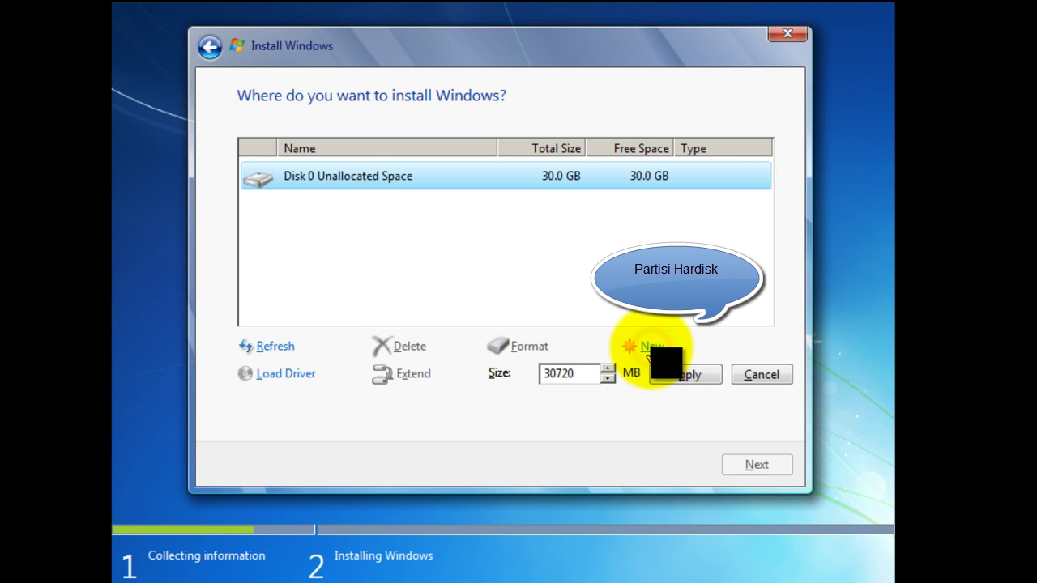
{"action": "left_click", "coordinate": [679, 374]}
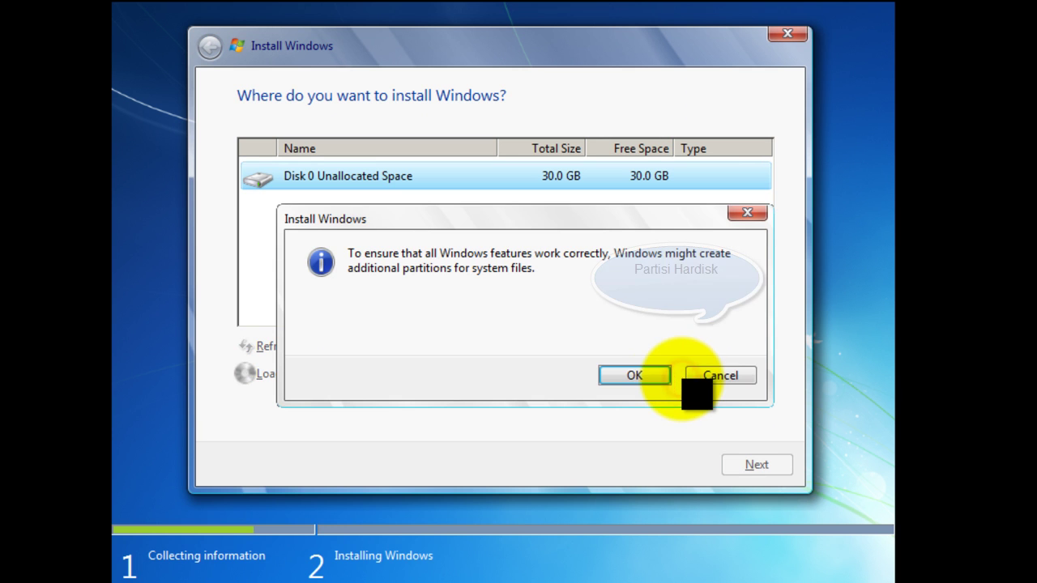
{"action": "left_click", "coordinate": [648, 374]}
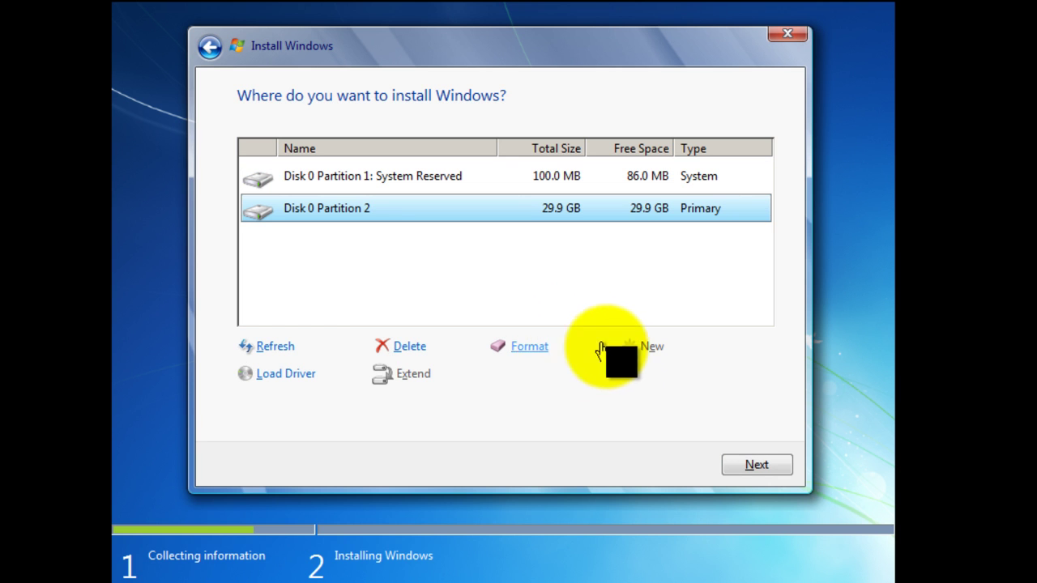
{"action": "left_click", "coordinate": [760, 465]}
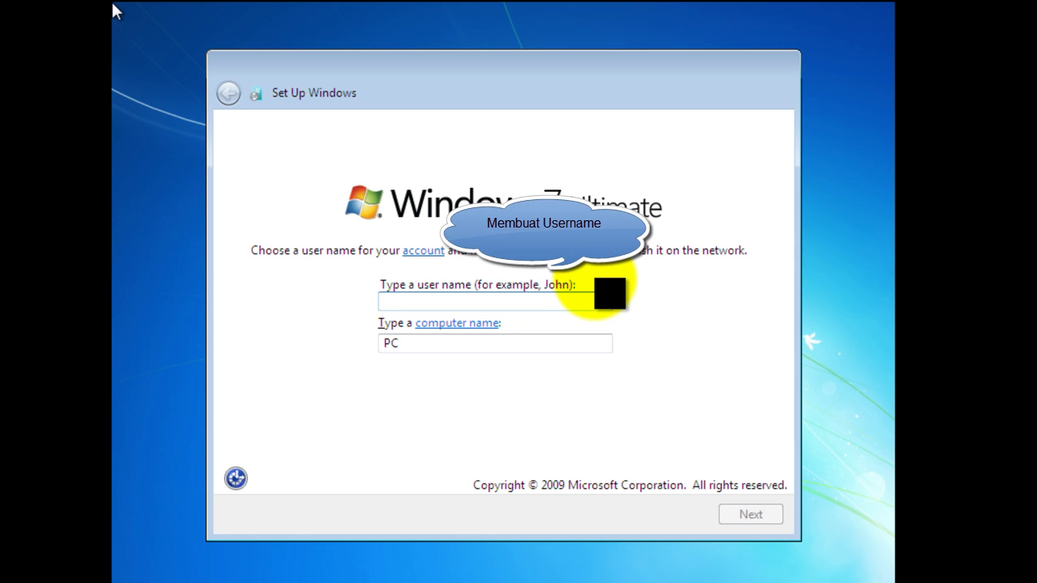
Set the account's user name to W7 with computer name W7-PC, and continue without an account password.
{"action": "type", "text": "7"}
{"action": "key", "text": "Tab"}
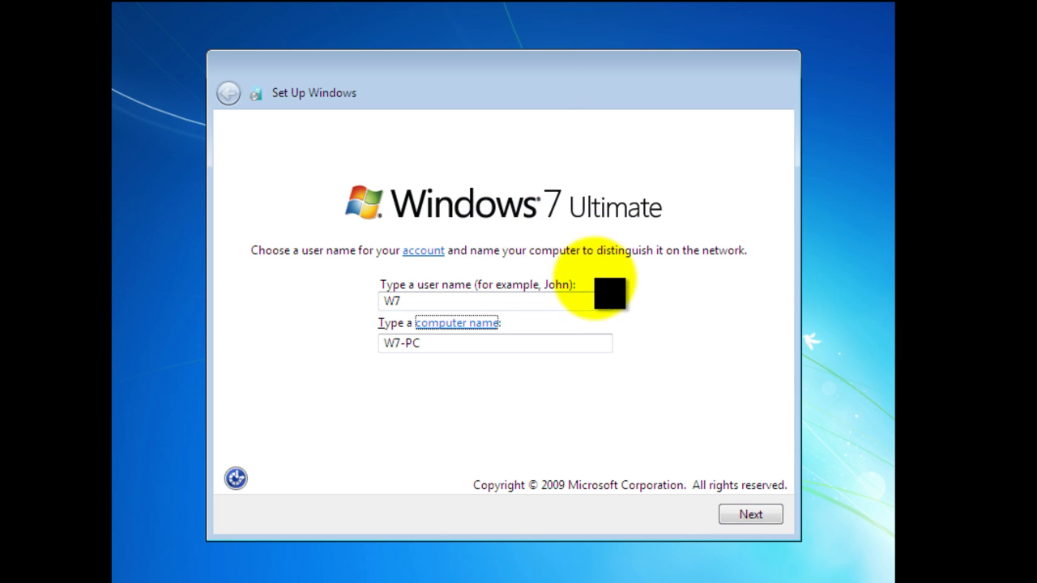
{"action": "left_click", "coordinate": [757, 519]}
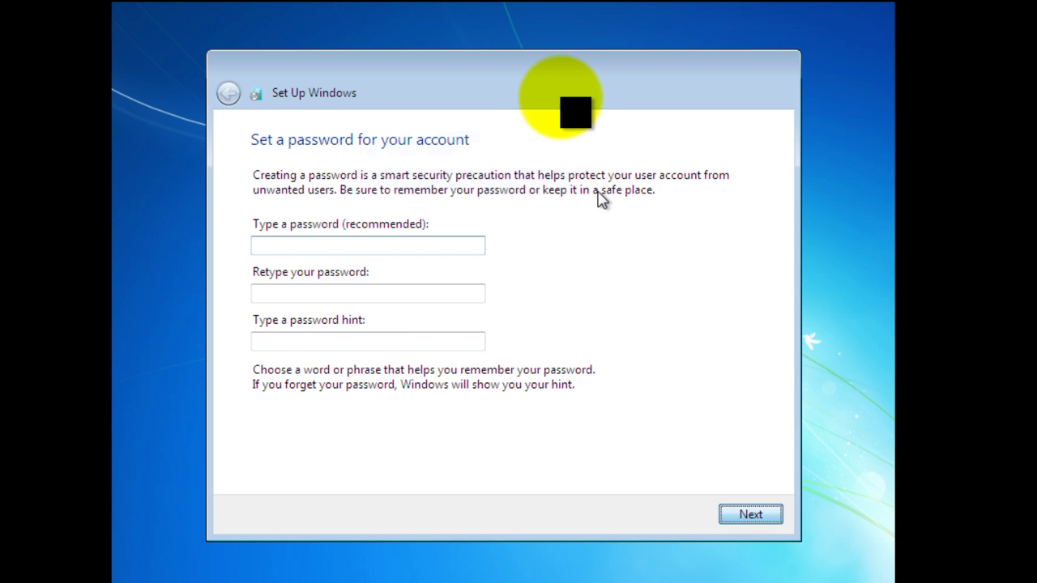
{"action": "key", "text": "Return"}
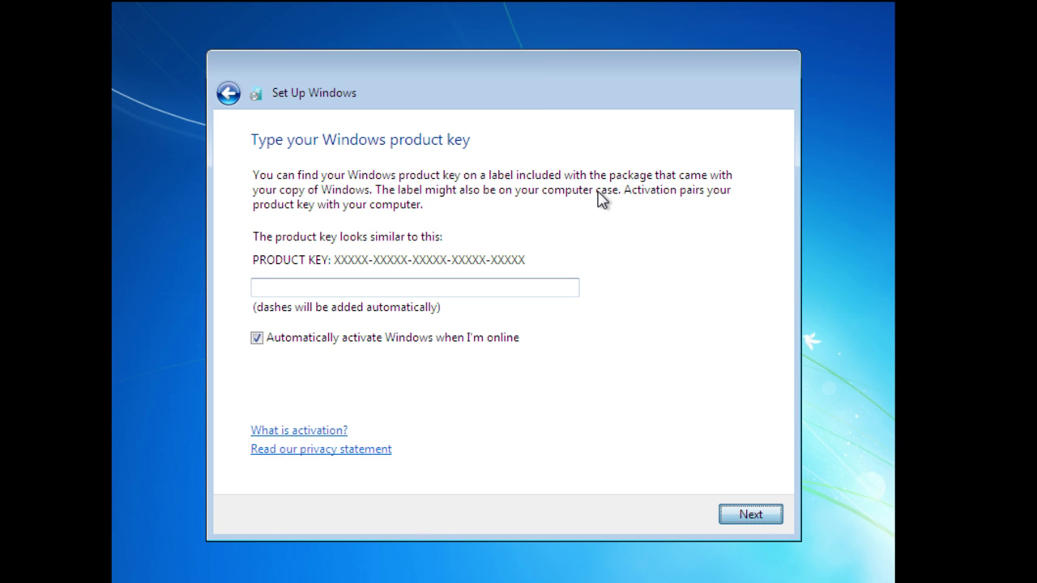
Skip the product key with automatic online activation turned off, and choose Ask me later for the protection and update settings.
{"action": "left_click", "coordinate": [253, 287]}
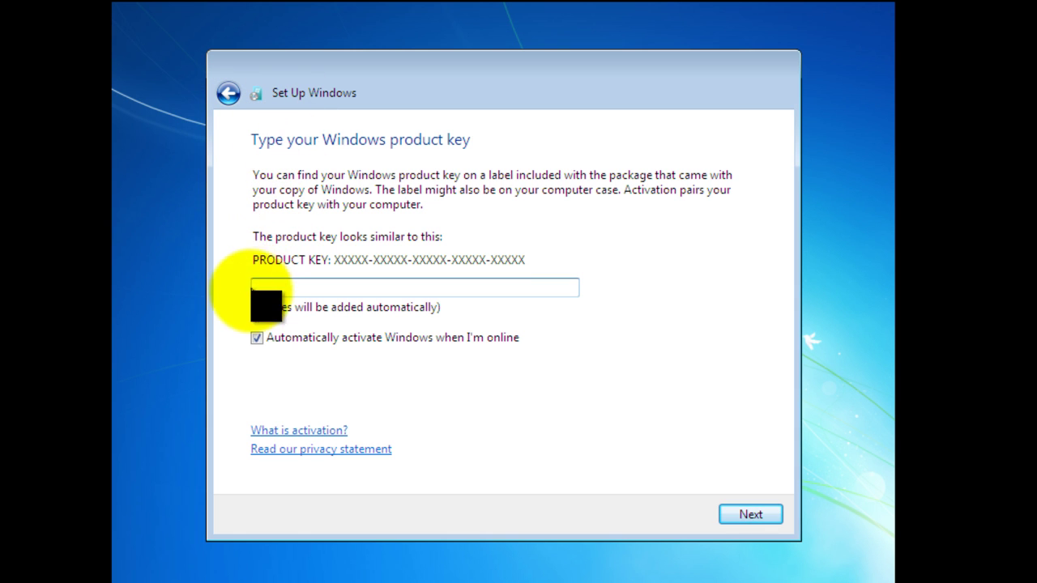
{"action": "double_click", "coordinate": [256, 338]}
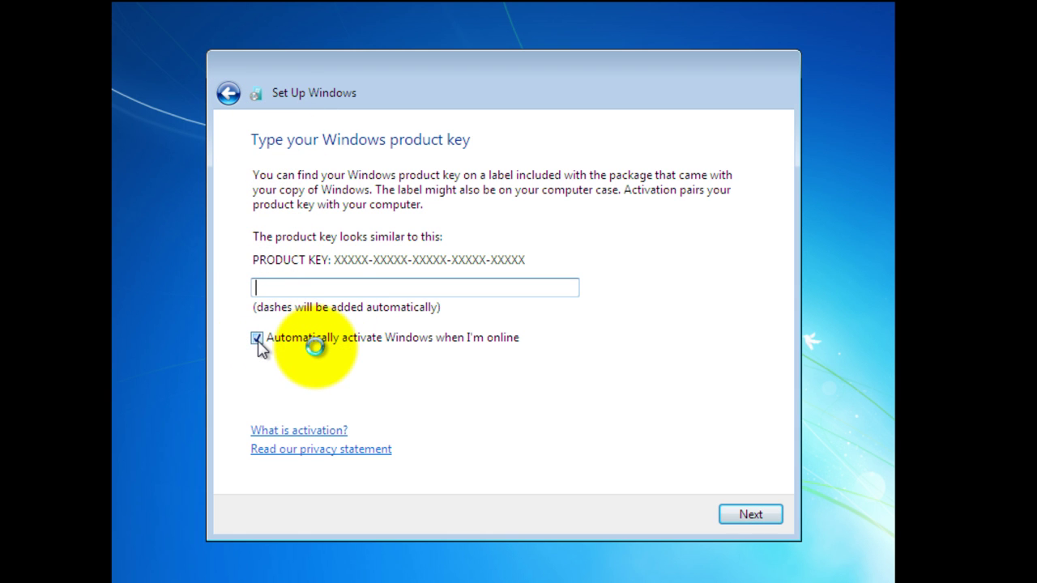
{"action": "left_click", "coordinate": [257, 341]}
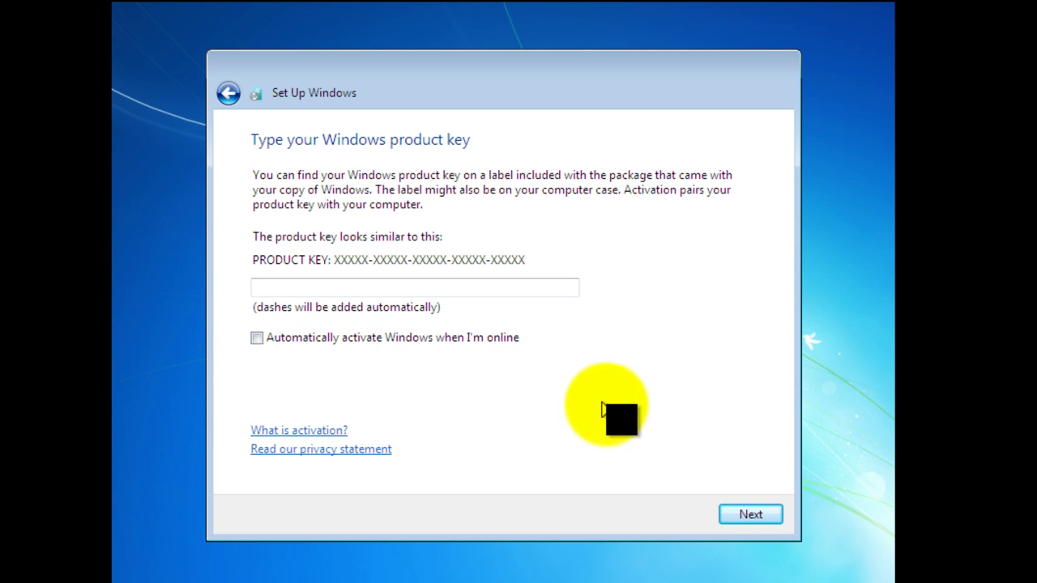
{"action": "left_click", "coordinate": [749, 516]}
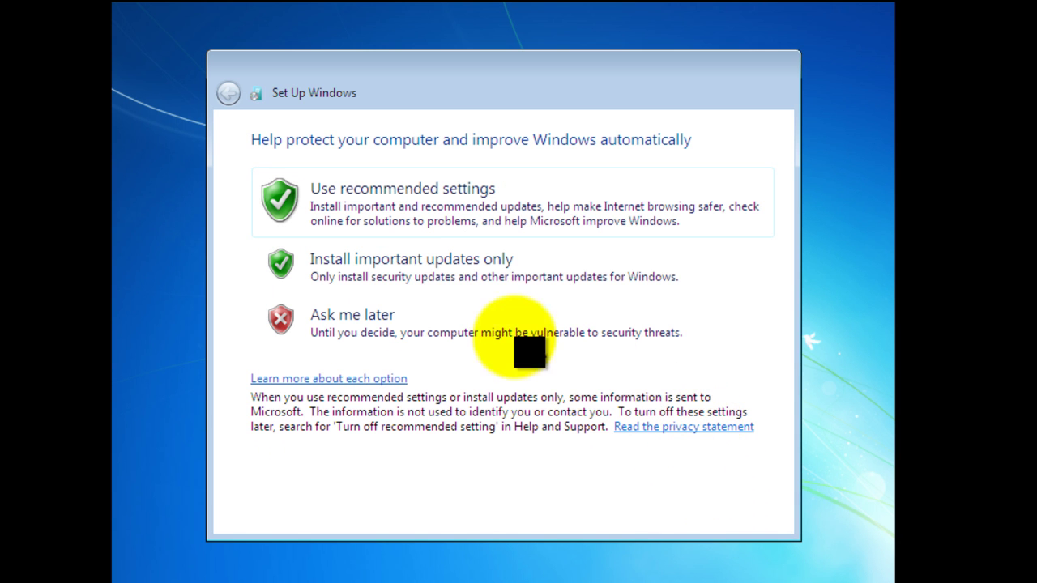
{"action": "left_click", "coordinate": [387, 324]}
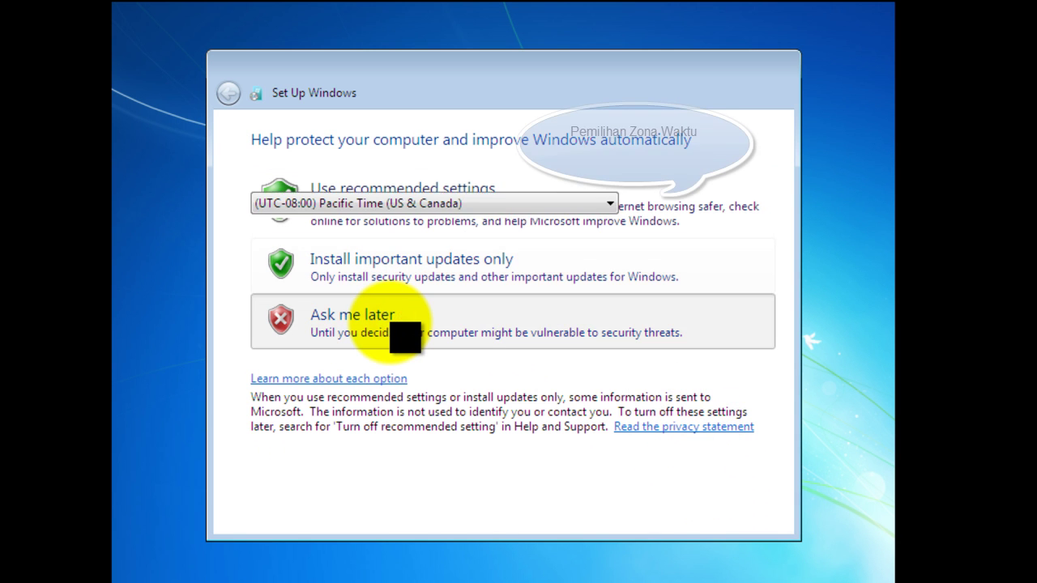
Set the time zone to (UTC+07:00) Bangkok, Hanoi, Jakarta and the computer's current location to Public network.
{"action": "left_click", "coordinate": [448, 201]}
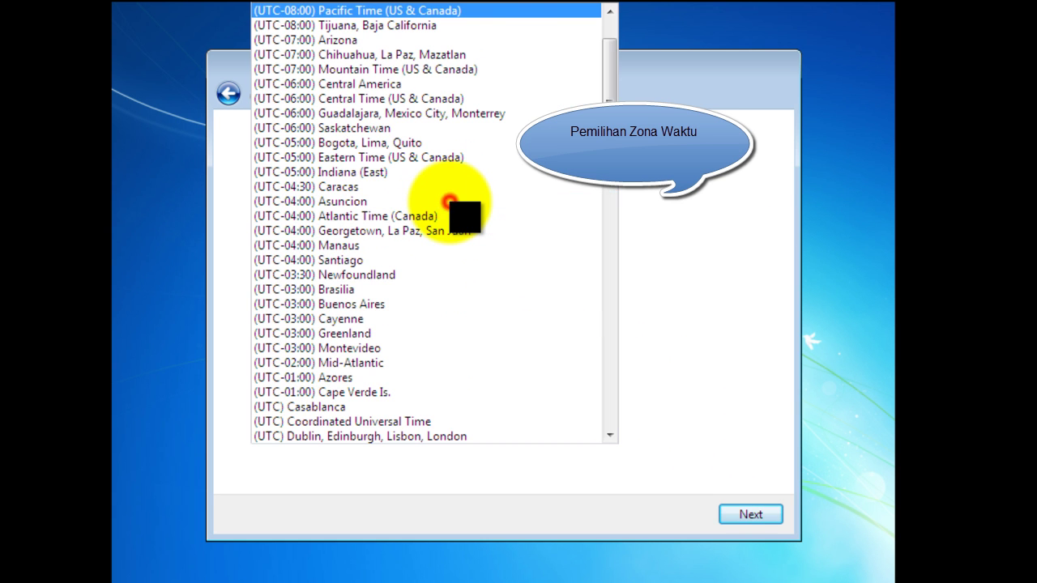
{"action": "scroll", "coordinate": [450, 200], "scroll_direction": "down", "scroll_amount": 11}
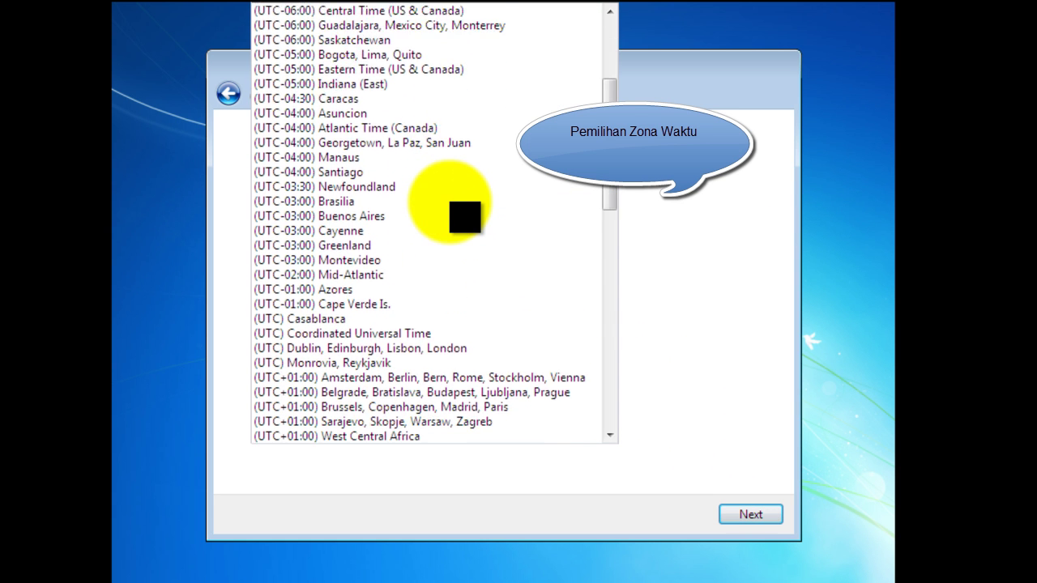
{"action": "scroll", "coordinate": [448, 198], "scroll_direction": "down", "scroll_amount": 4}
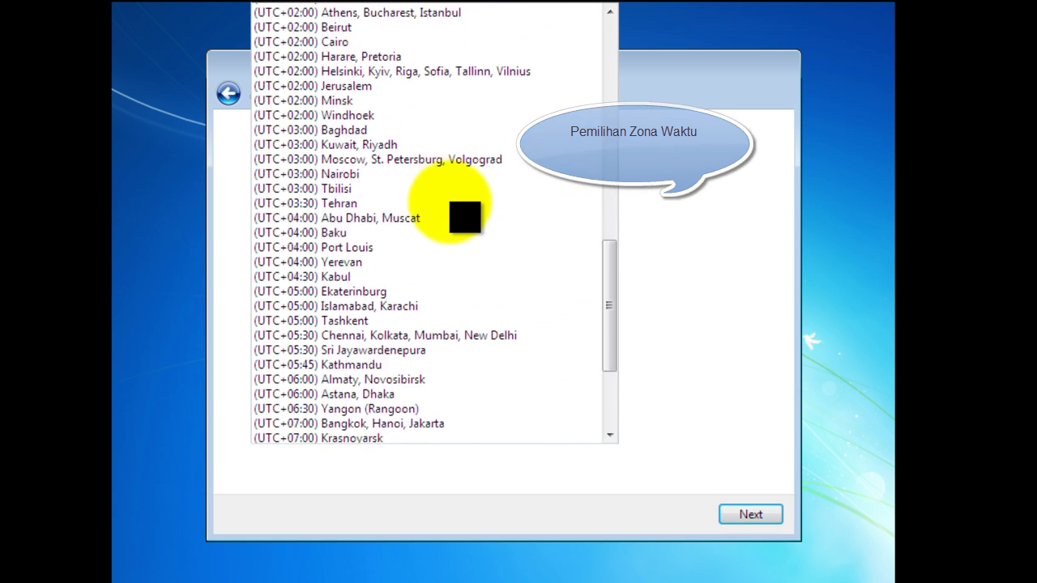
{"action": "left_click", "coordinate": [445, 305]}
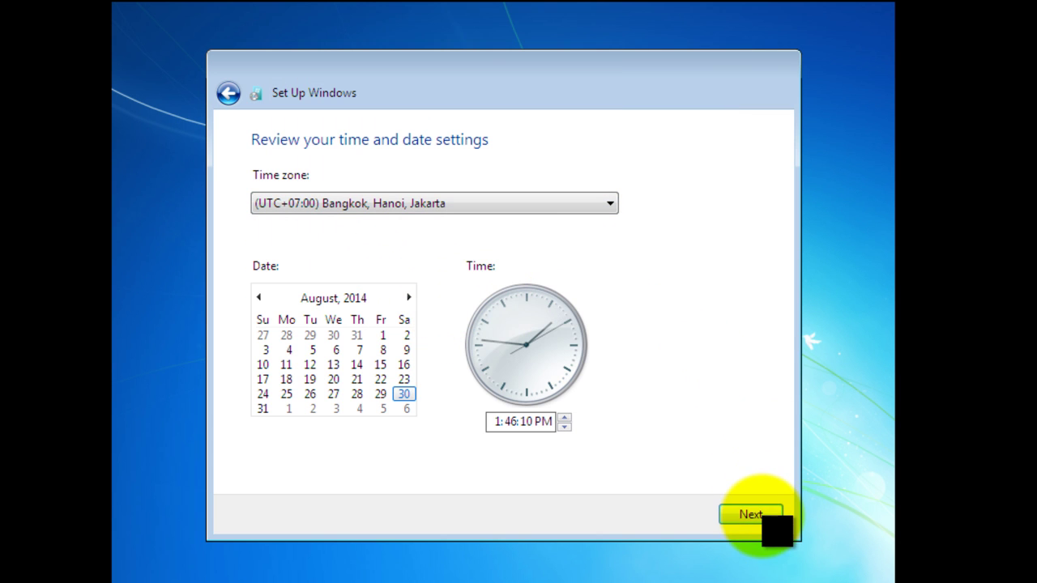
{"action": "left_click", "coordinate": [750, 514]}
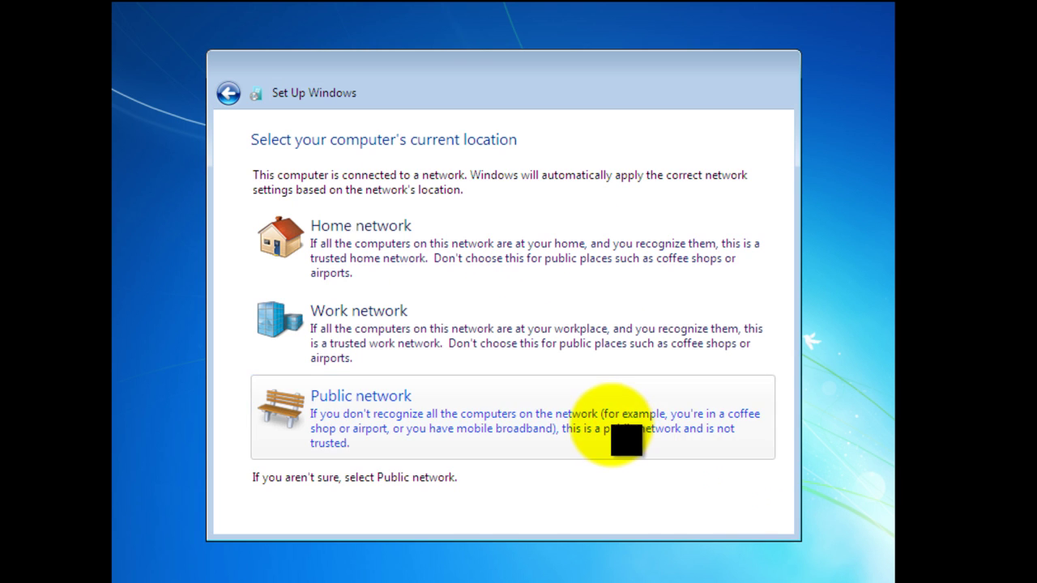
{"action": "left_click", "coordinate": [625, 435]}
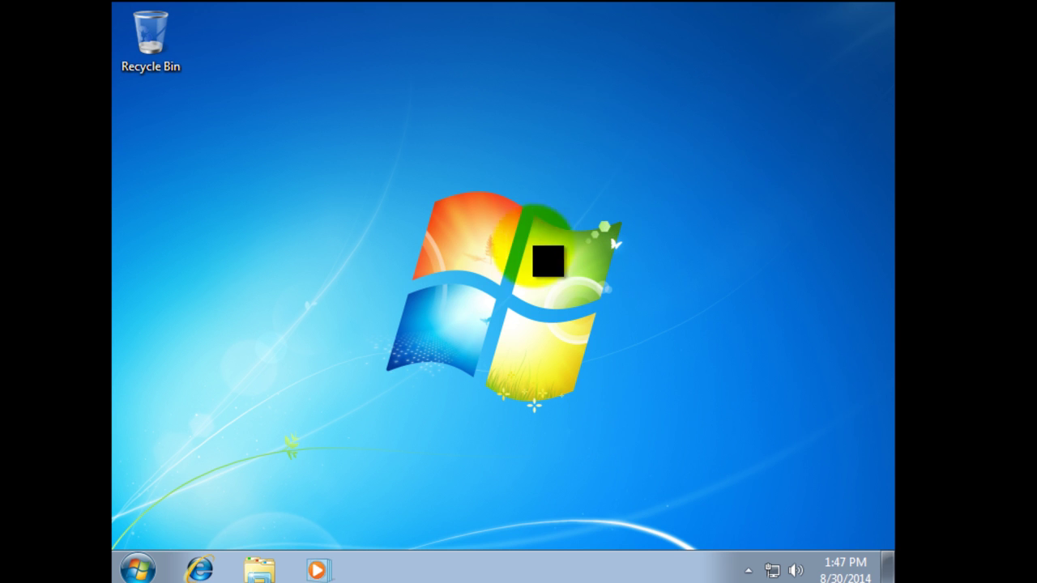
Examine the installed computer's drives in the Computer view of Windows Explorer, then close the window.
{"action": "left_click", "coordinate": [259, 570]}
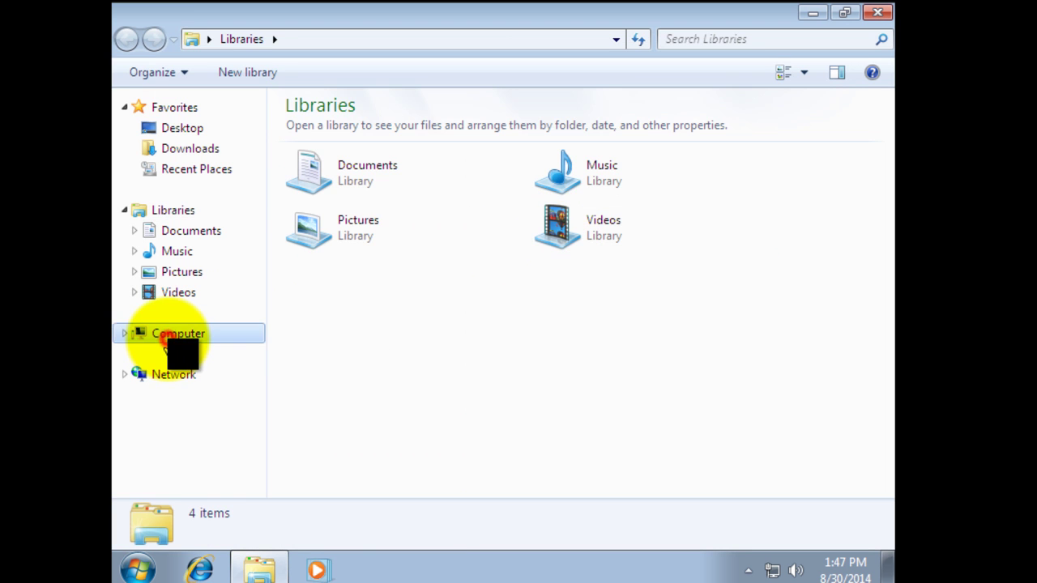
{"action": "left_click", "coordinate": [165, 339]}
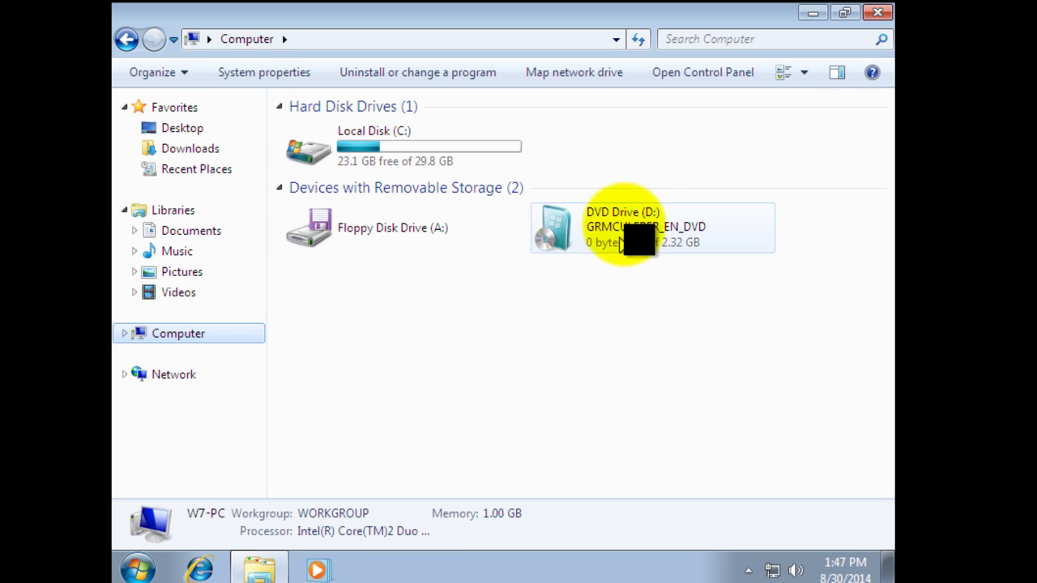
{"action": "left_click", "coordinate": [875, 13]}
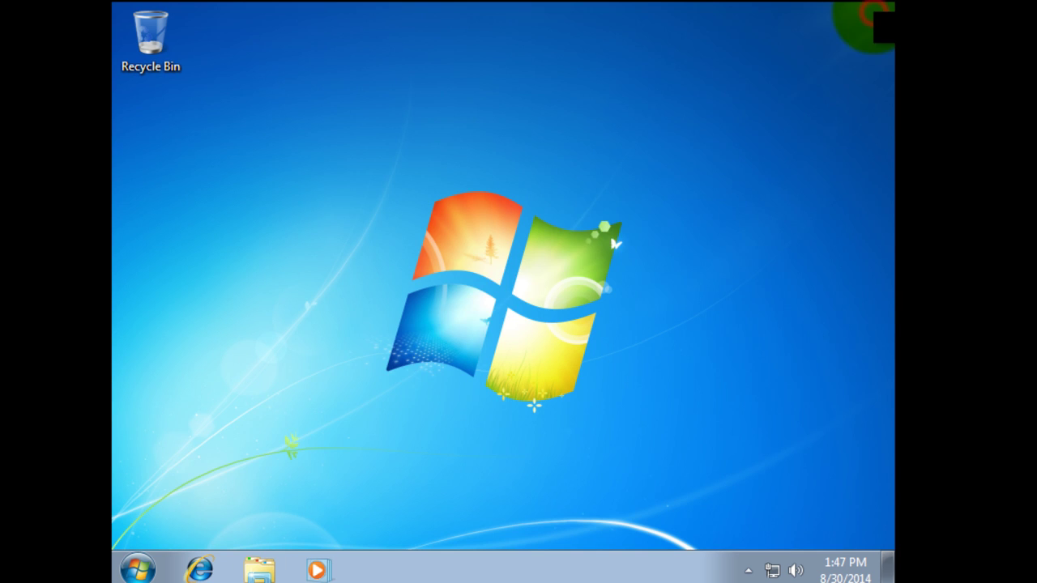
Look over the list of all programs installed with Windows, then dismiss it.
{"action": "left_click", "coordinate": [150, 570]}
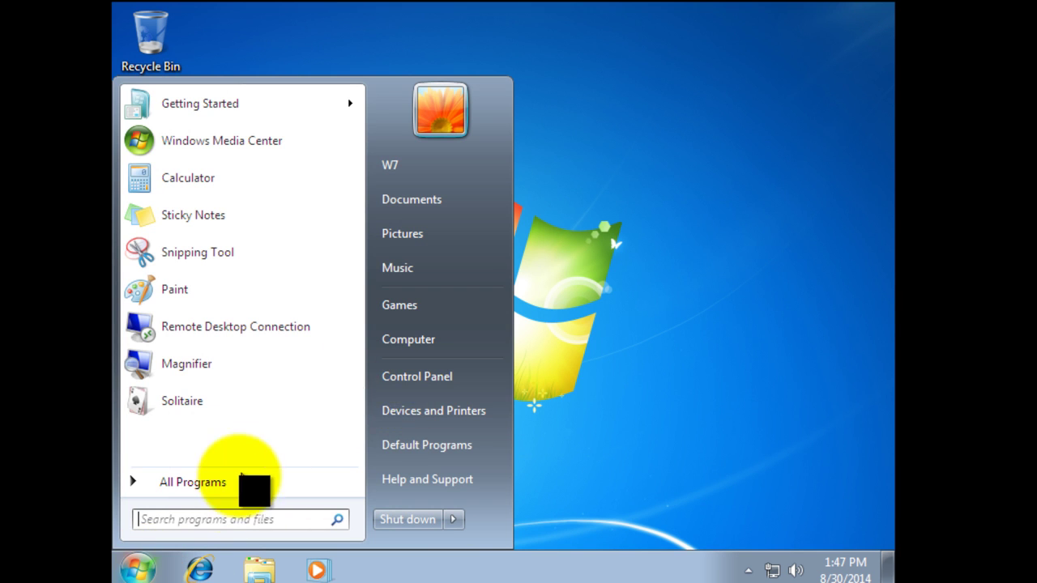
{"action": "left_click", "coordinate": [230, 485]}
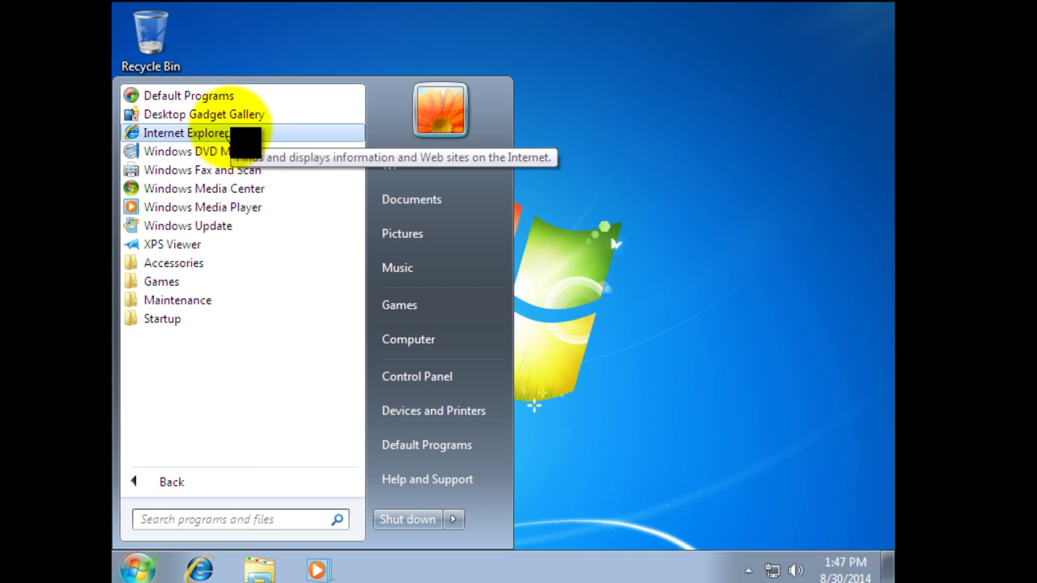
{"action": "left_click", "coordinate": [620, 261]}
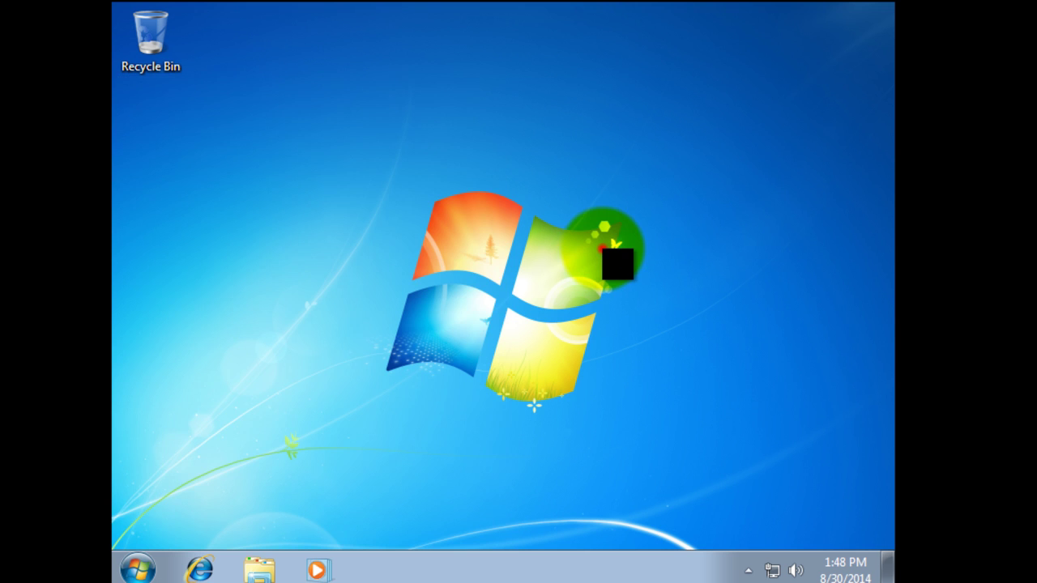
Shut down the newly installed Windows 7 computer.
{"action": "left_click", "coordinate": [137, 570]}
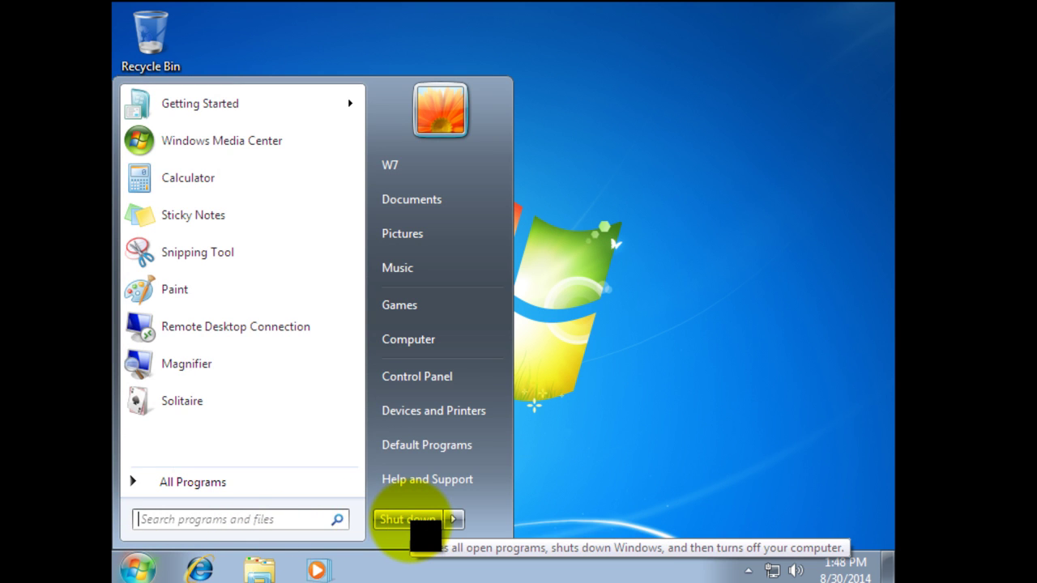
{"action": "left_click", "coordinate": [409, 520]}
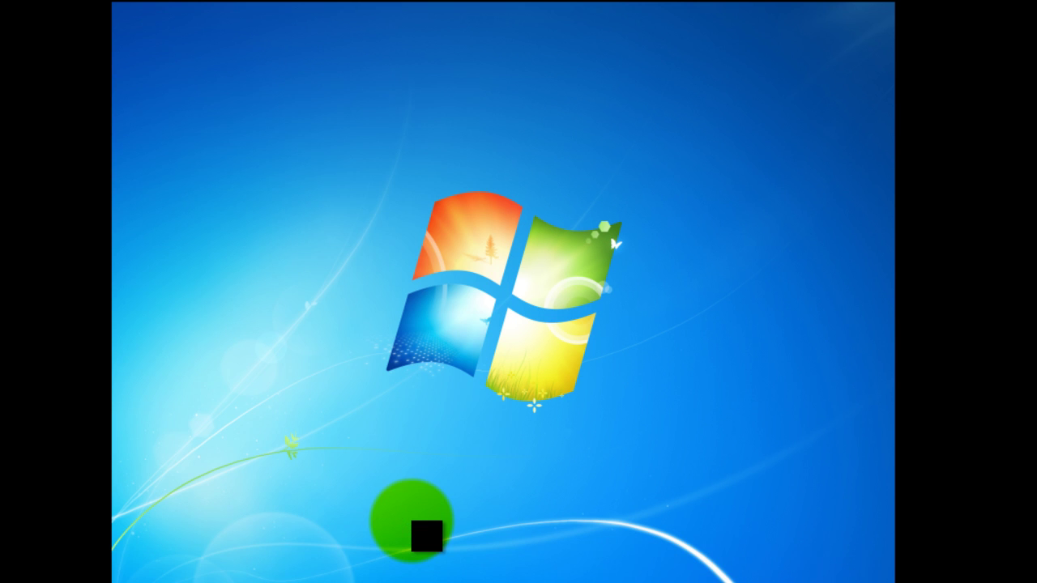